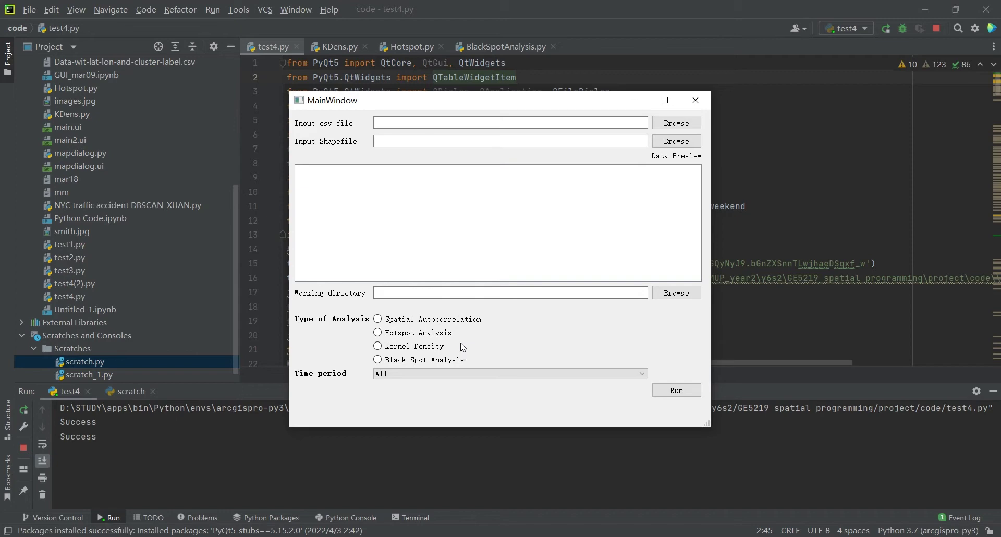
# - Leave the Time period on All and browse for the input crash CSV
pyautogui.click(480, 374)
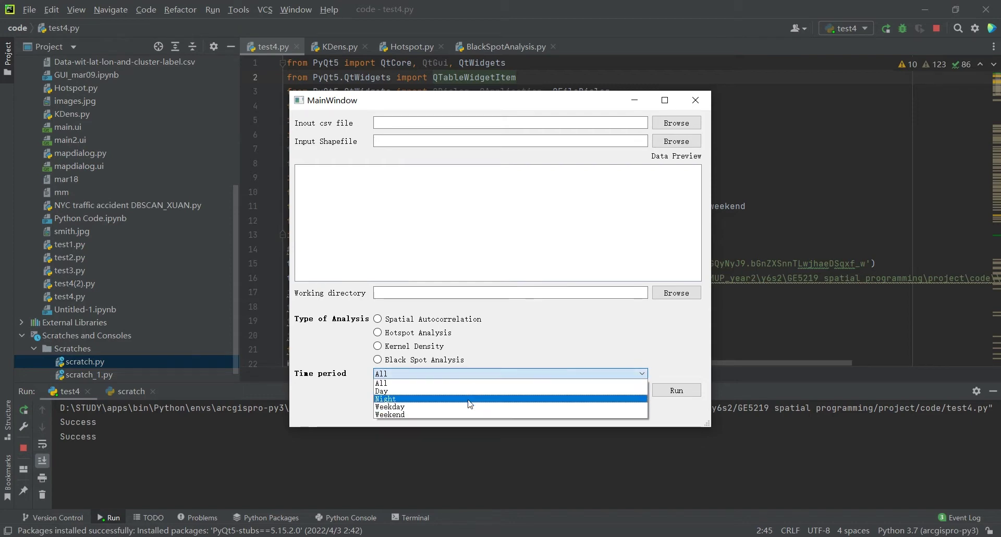
pyautogui.click(526, 383)
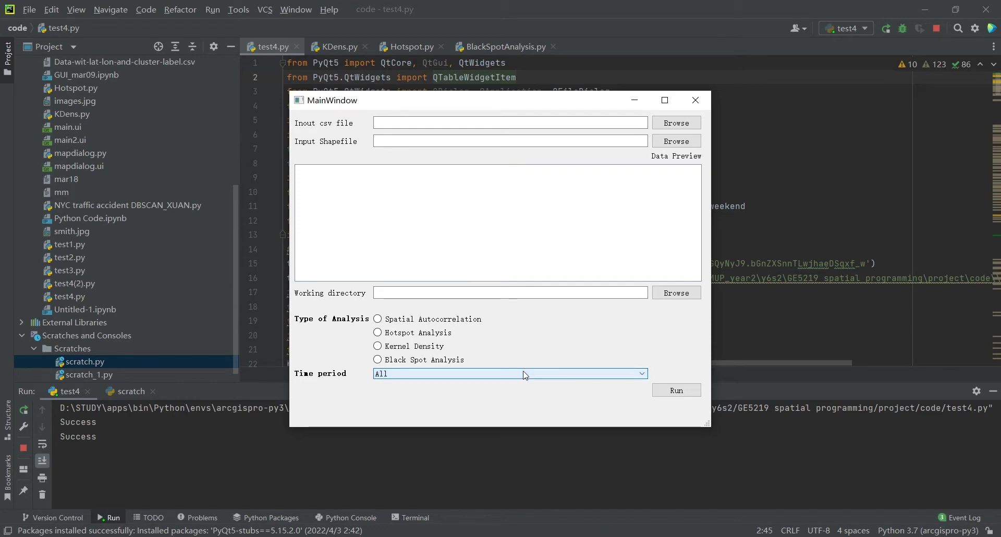
pyautogui.click(686, 125)
# - Load crash1.csv as input and the Community Districts shapefile
pyautogui.doubleClick(435, 317)
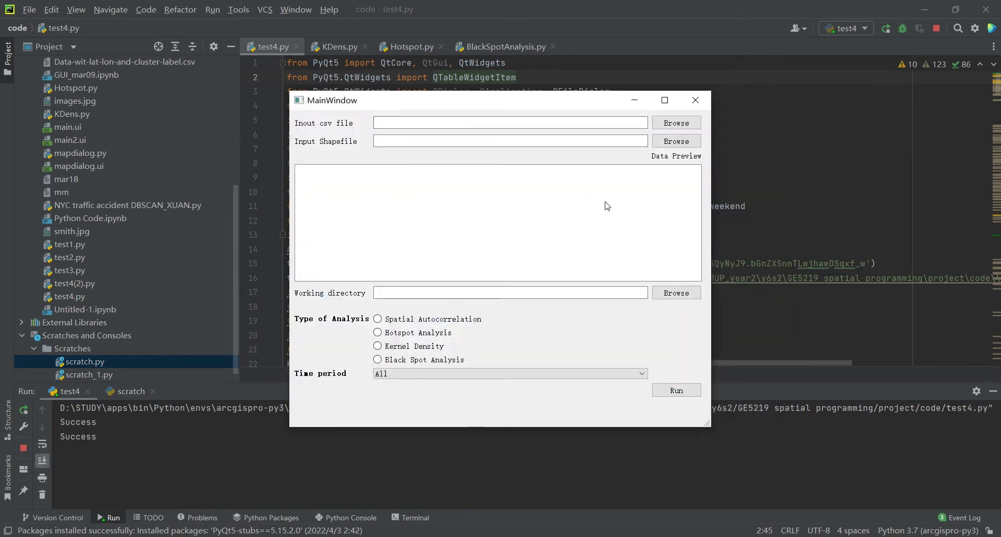
pyautogui.click(672, 139)
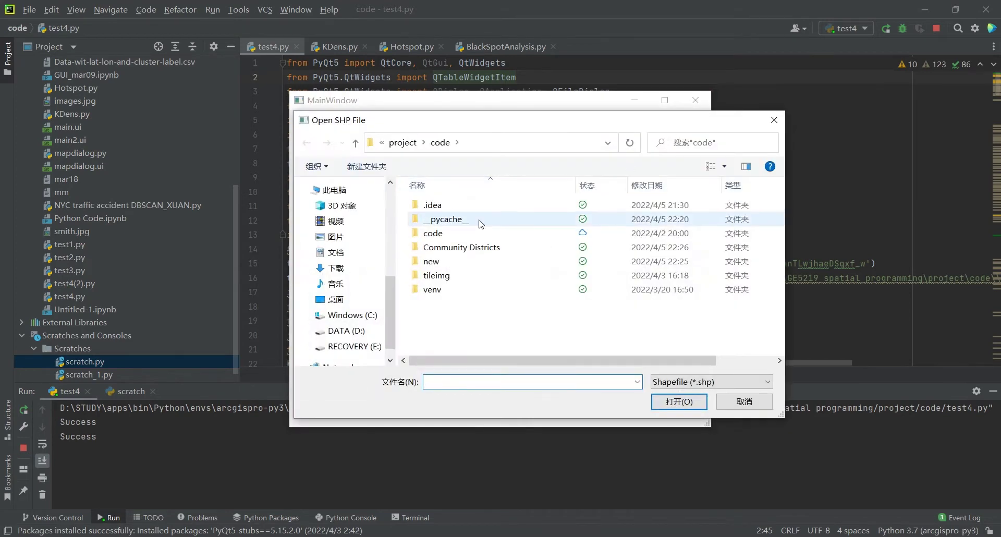
pyautogui.click(485, 250)
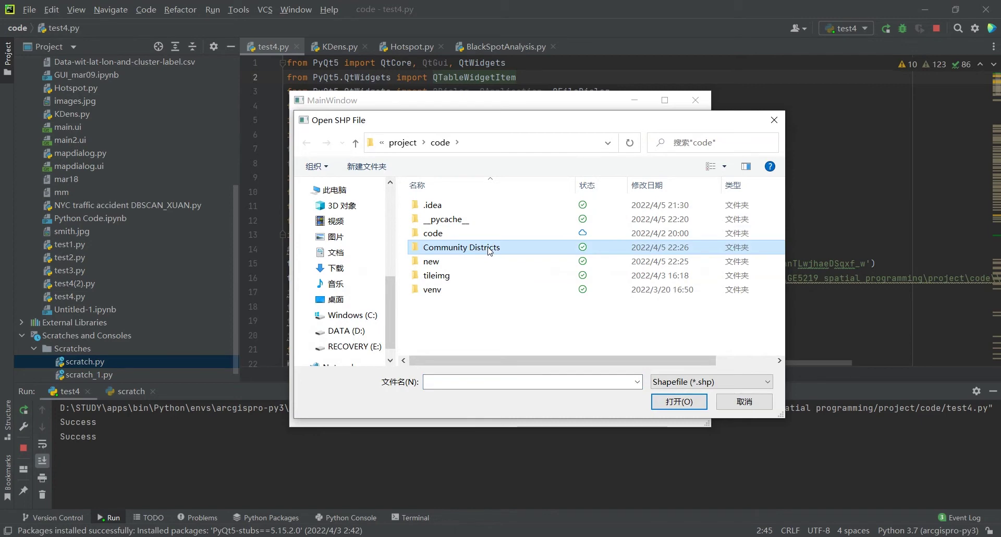
pyautogui.doubleClick(486, 248)
pyautogui.doubleClick(469, 204)
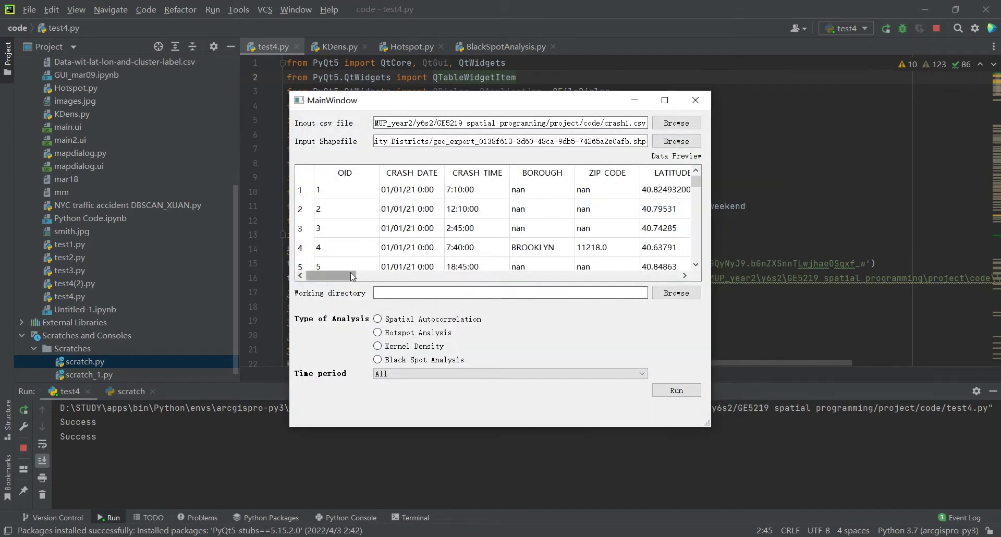
pyautogui.moveTo(349, 276)
pyautogui.mouseDown()
pyautogui.moveTo(670, 277)
pyautogui.moveTo(350, 277)
pyautogui.mouseUp()
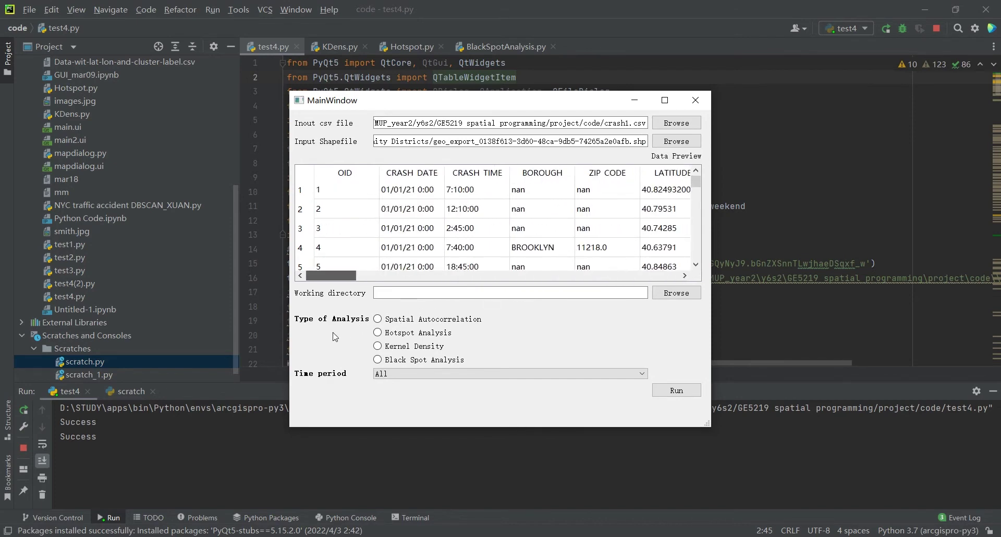
# - Set the working directory to the project's new folder
pyautogui.click(668, 296)
pyautogui.doubleClick(514, 266)
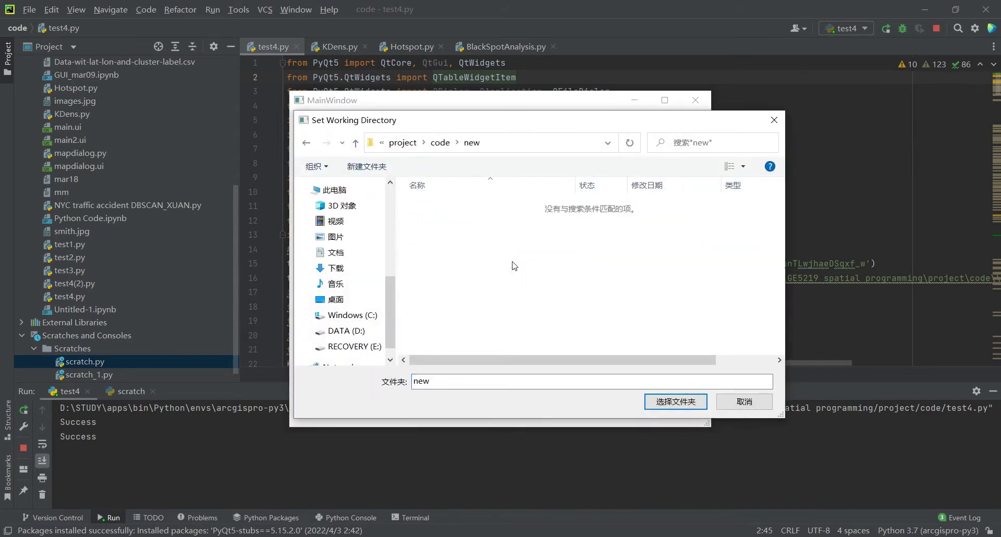
pyautogui.click(685, 412)
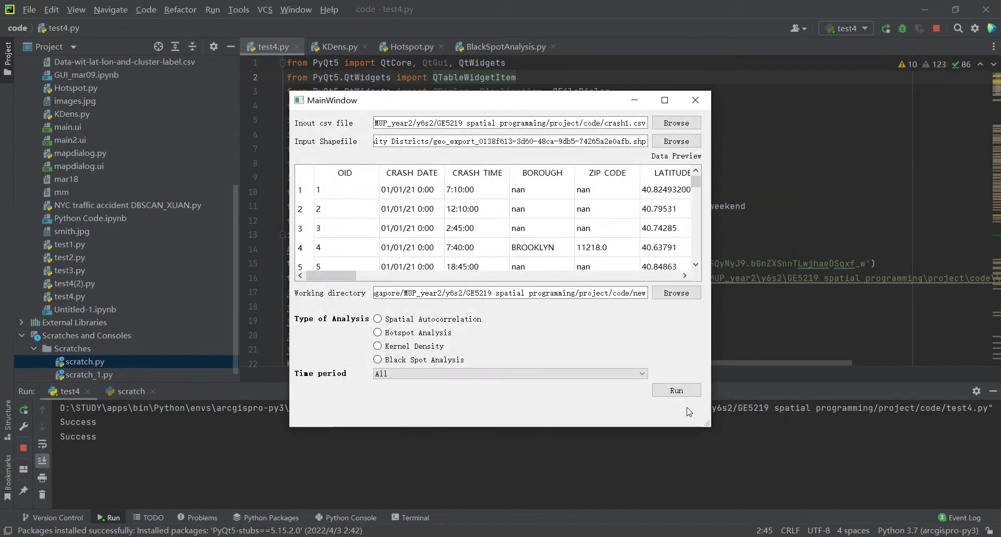
# - Run Spatial Autocorrelation for All crashes: Moran's I 0.028747, z-score 21.04
pyautogui.click(467, 320)
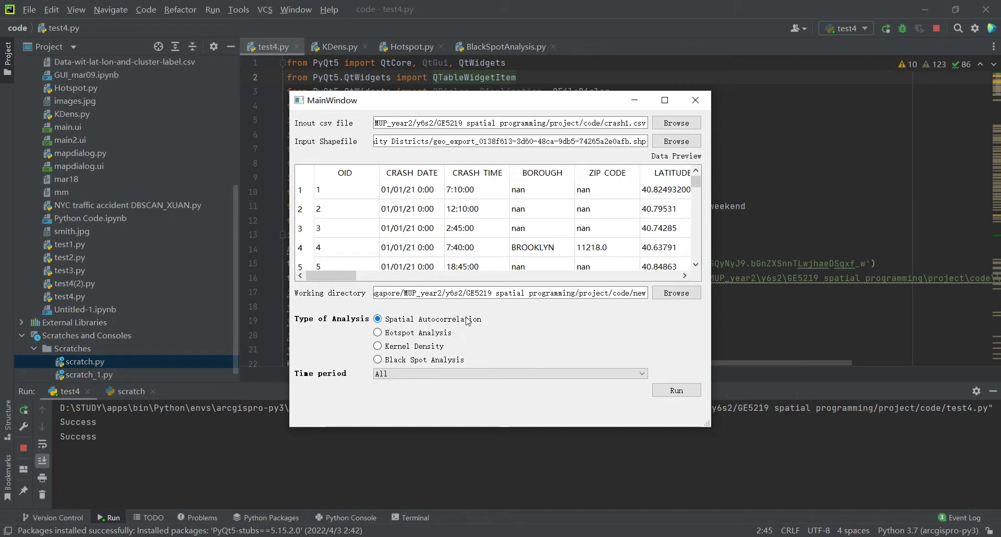
pyautogui.click(482, 374)
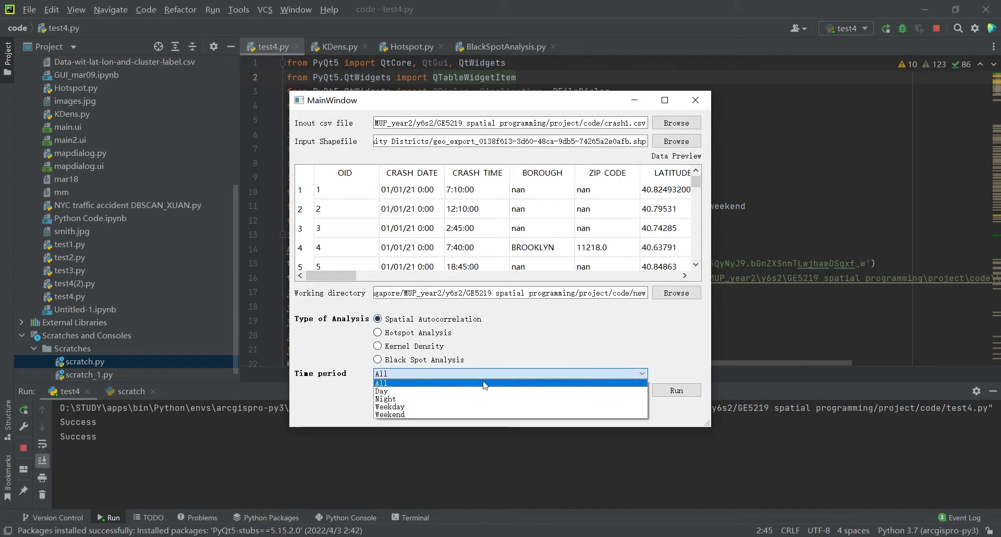
pyautogui.click(674, 393)
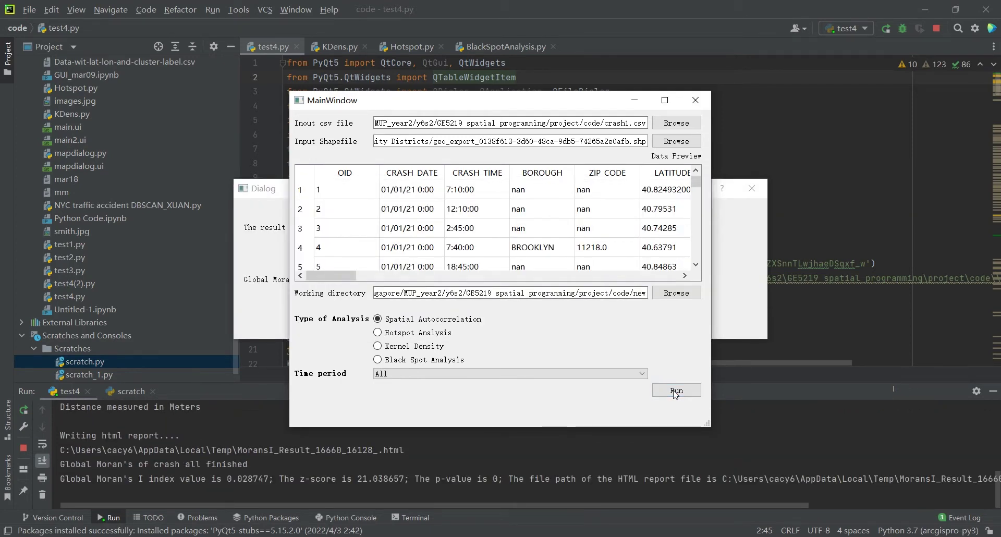
pyautogui.click(762, 290)
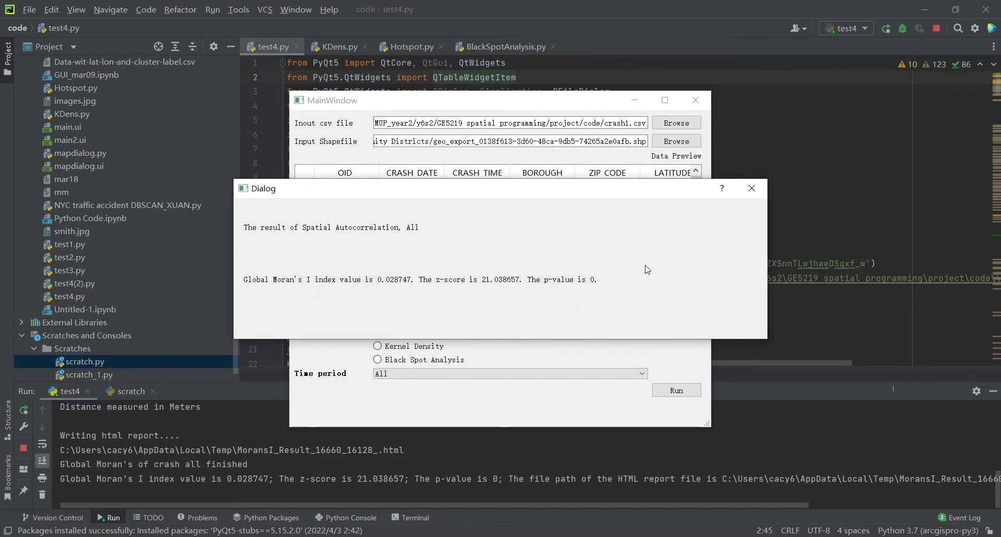
# - Rerun Spatial Autocorrelation for Day crashes: Moran's I 0.029047, z-score 14.45
pyautogui.click(752, 188)
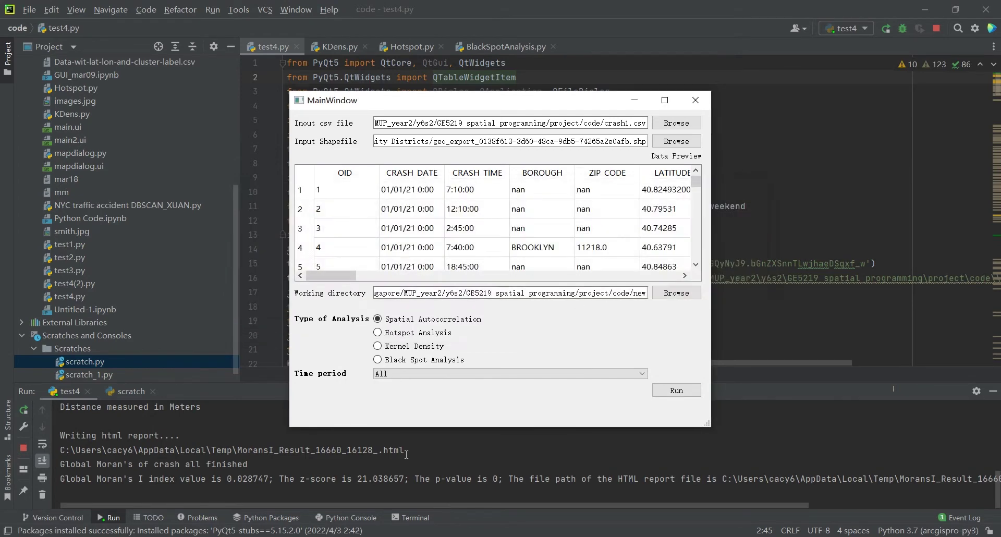
pyautogui.click(427, 373)
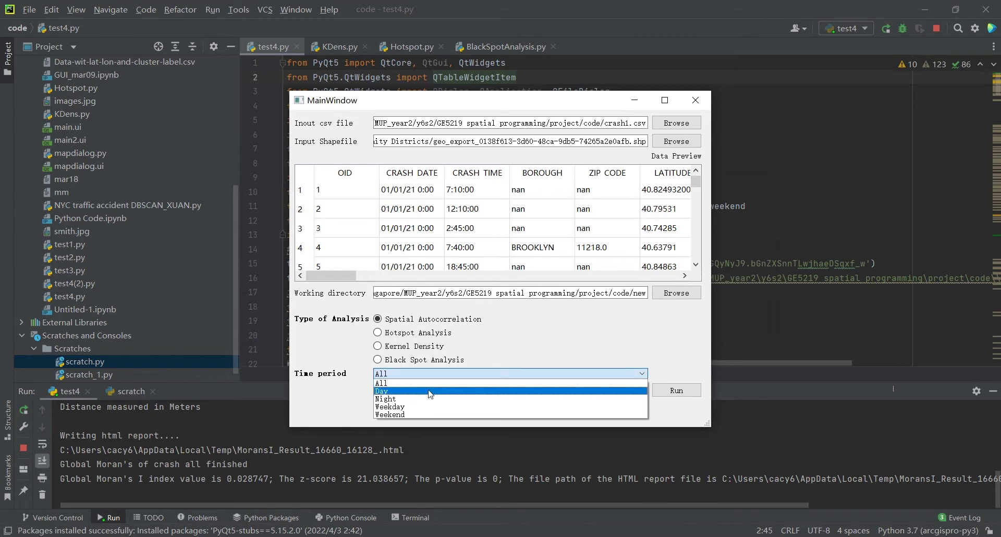
pyautogui.click(429, 391)
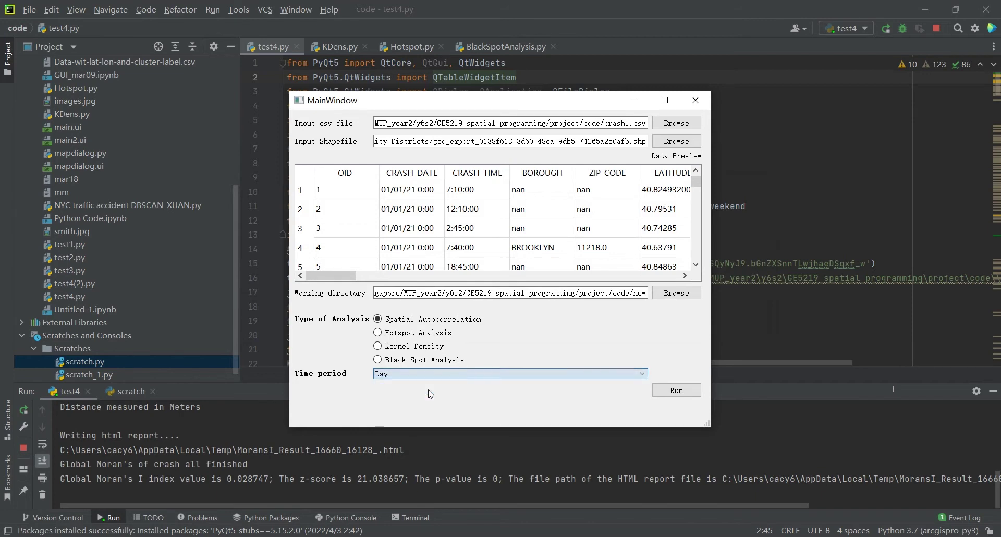
pyautogui.click(666, 387)
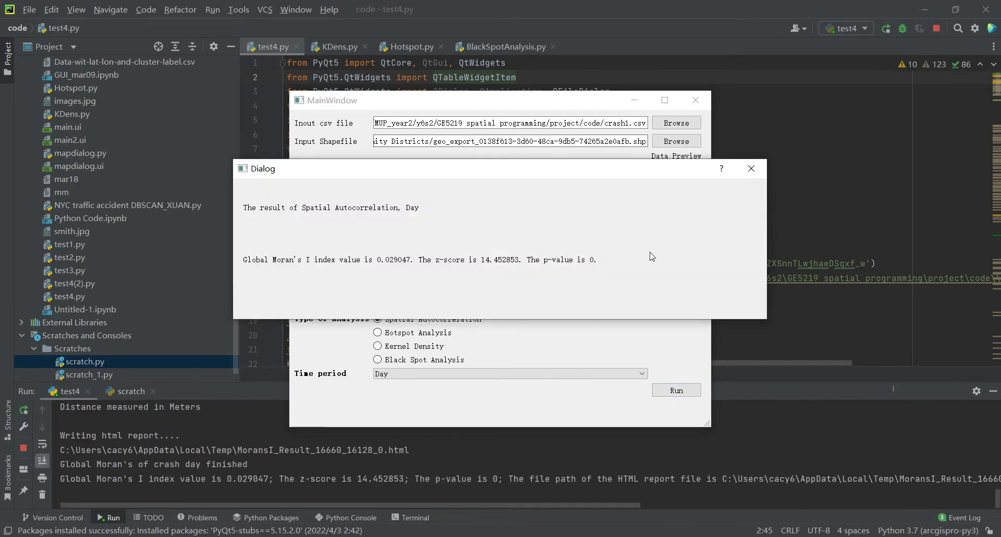
# - Rerun Spatial Autocorrelation for Night crashes: Moran's I 0.032739, z-score 10.36
pyautogui.click(751, 169)
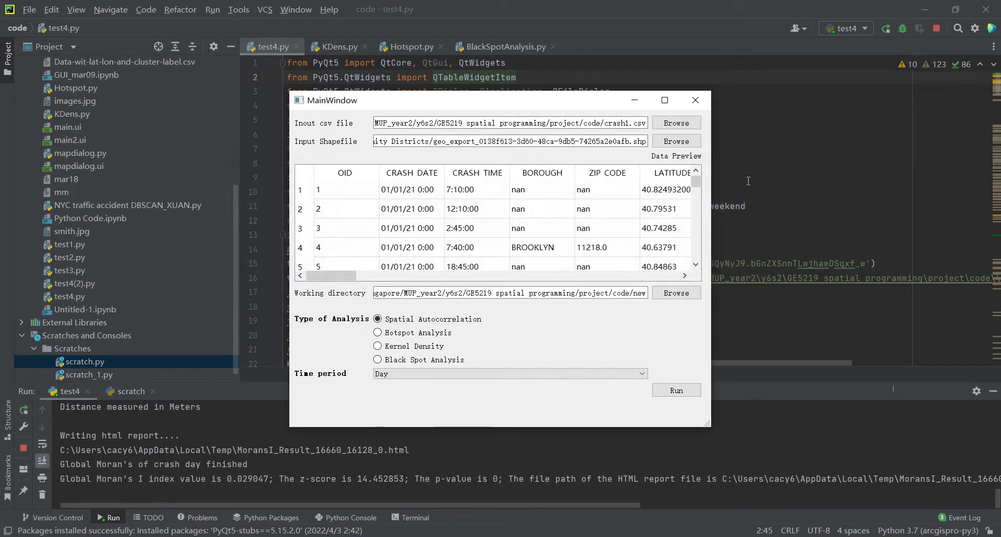
pyautogui.click(434, 374)
pyautogui.click(439, 396)
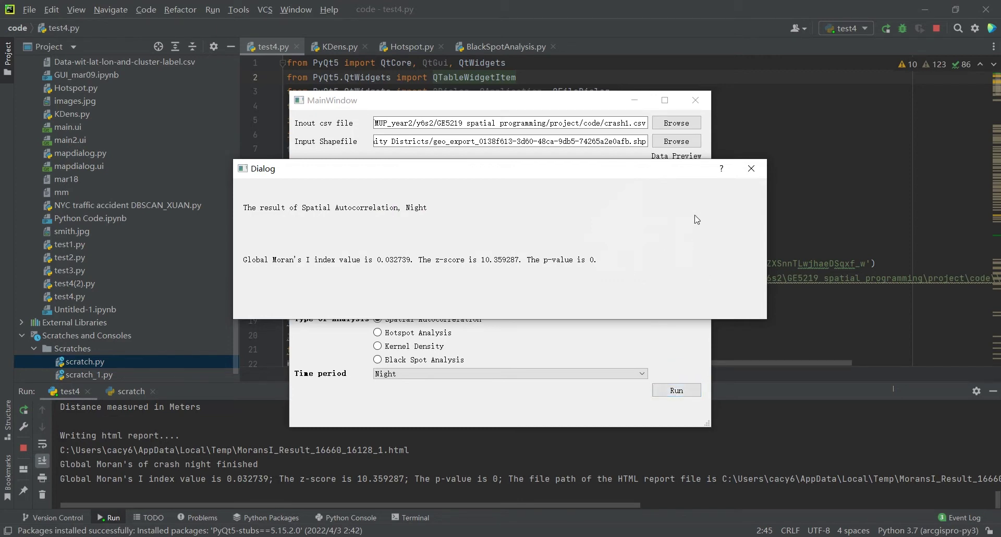
# - Rerun Spatial Autocorrelation for Weekday crashes: Moran's I 0.026391, z-score 17.45
pyautogui.click(752, 168)
pyautogui.click(567, 375)
pyautogui.click(568, 399)
pyautogui.click(663, 393)
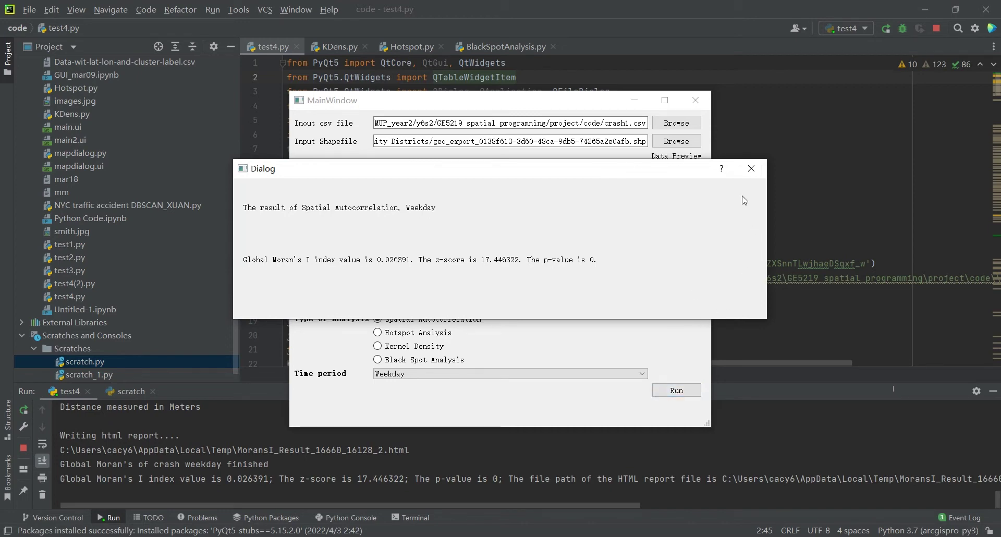
# - Rerun Spatial Autocorrelation for Weekend crashes (Moran's I 0.027322) and close the result
pyautogui.click(749, 172)
pyautogui.click(620, 375)
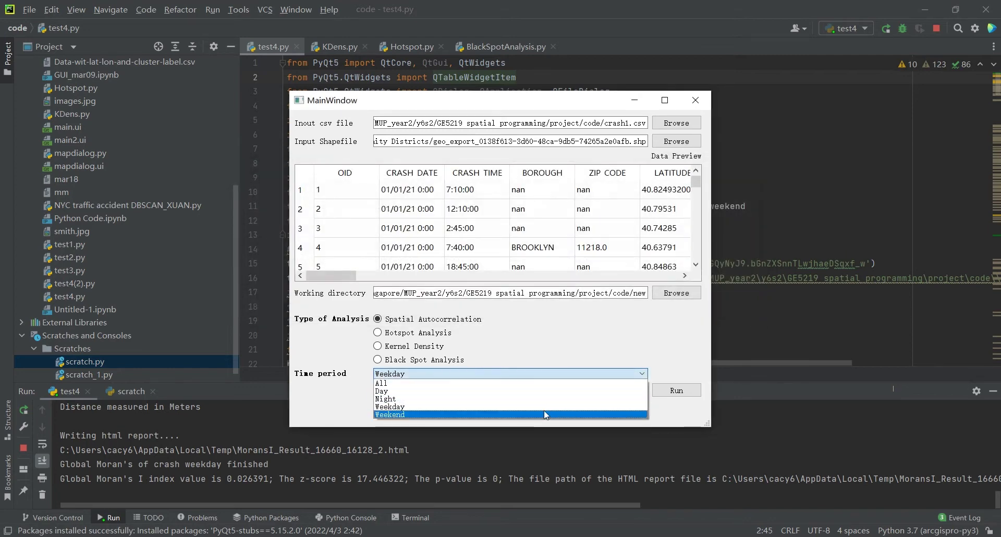
pyautogui.click(550, 409)
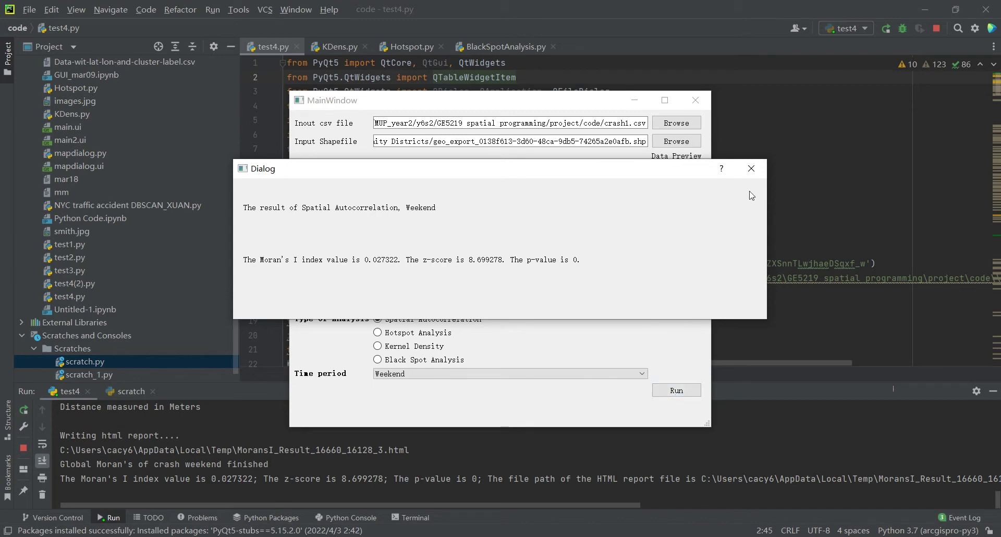
pyautogui.click(756, 170)
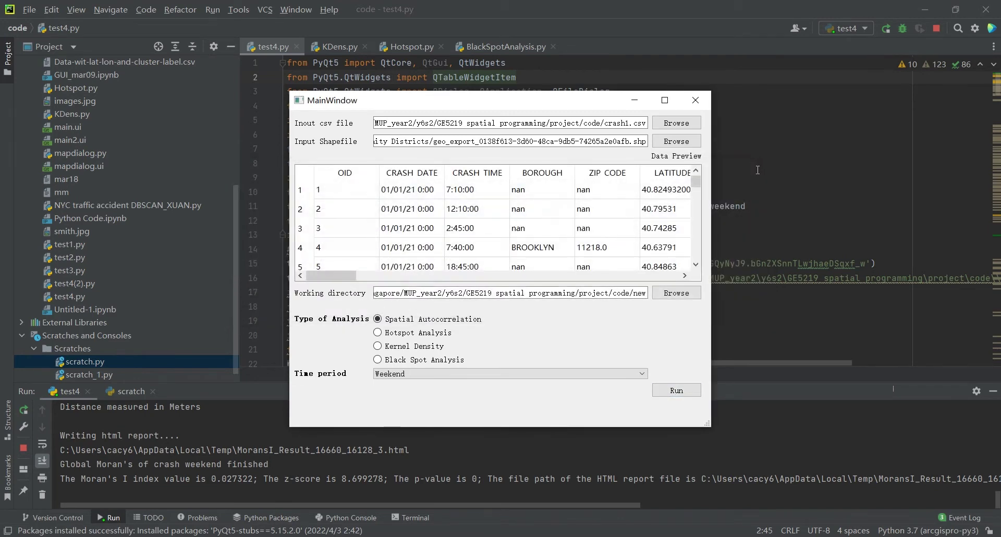
# - Run Hotspot Analysis with Time period All to map NYC crash hotspots
pyautogui.click(423, 337)
pyautogui.click(442, 374)
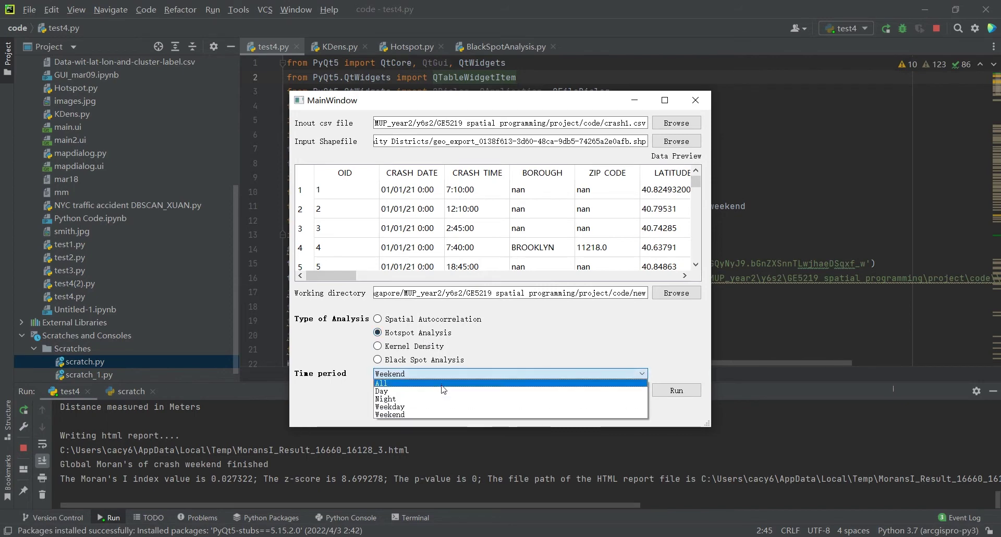
pyautogui.click(442, 388)
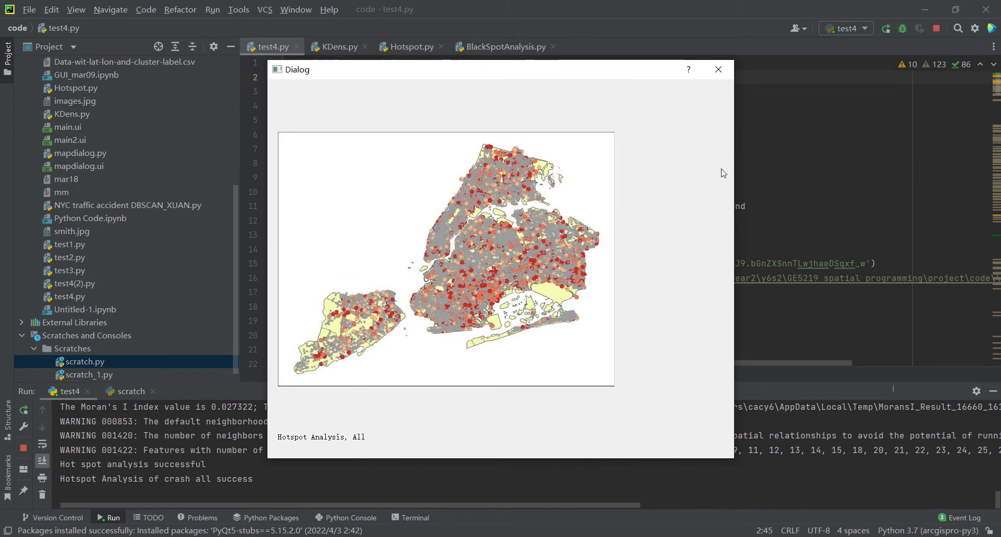
# - Close the All hotspot map and run Hotspot Analysis for Day crashes
pyautogui.click(725, 67)
pyautogui.click(461, 373)
pyautogui.click(465, 390)
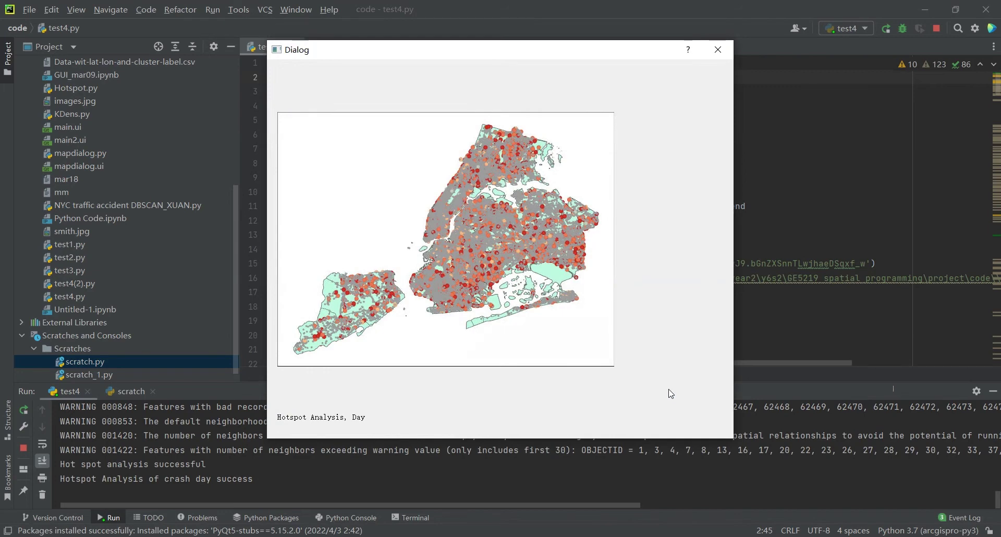
# - Close the Day hotspot map and run Hotspot Analysis for Night crashes
pyautogui.click(716, 50)
pyautogui.click(438, 373)
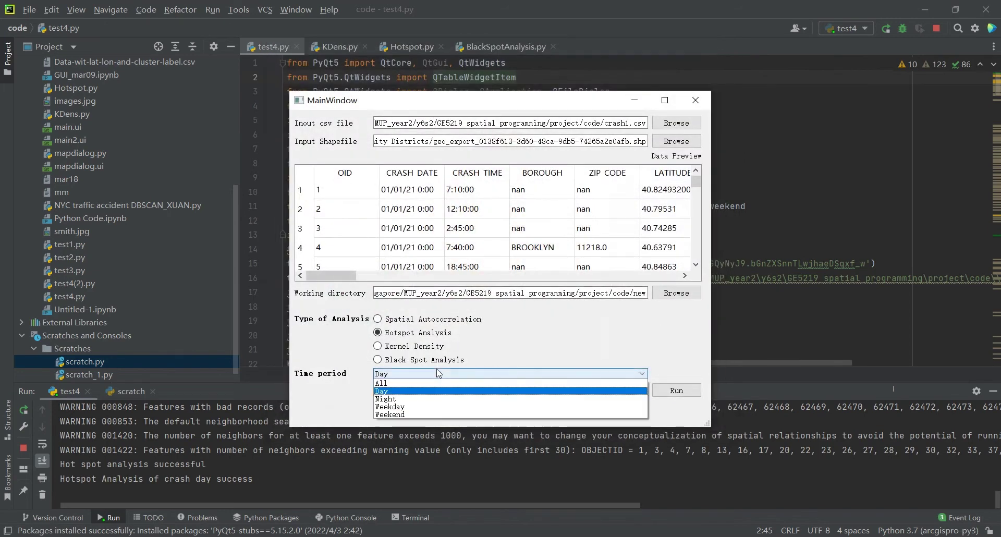
pyautogui.click(436, 398)
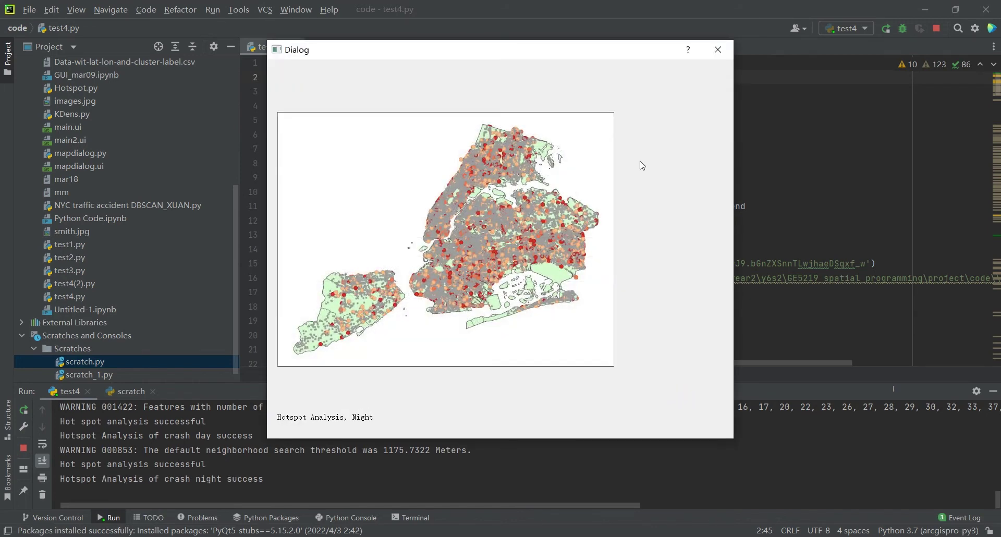
# - Close the Night hotspot map and set the time period to Weekday
pyautogui.click(718, 49)
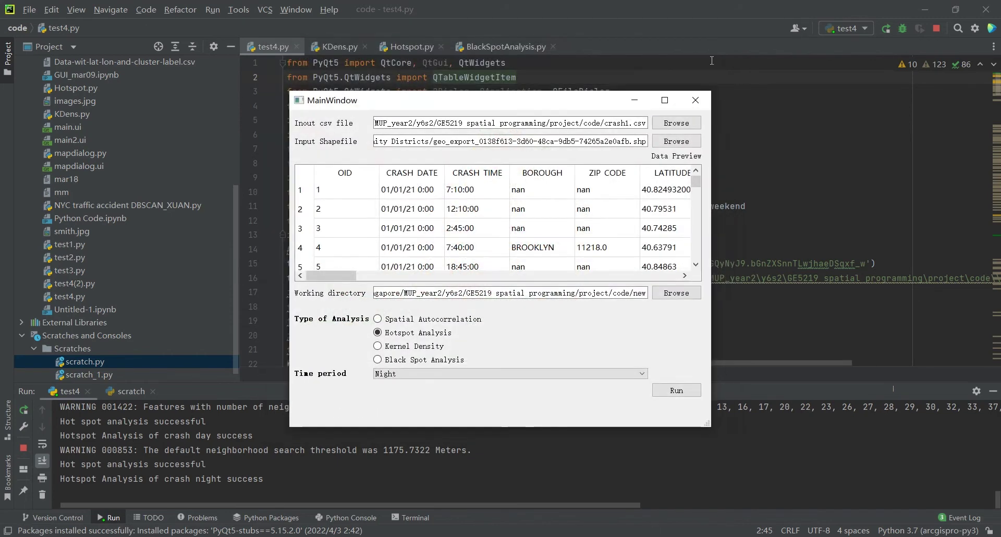
pyautogui.click(467, 374)
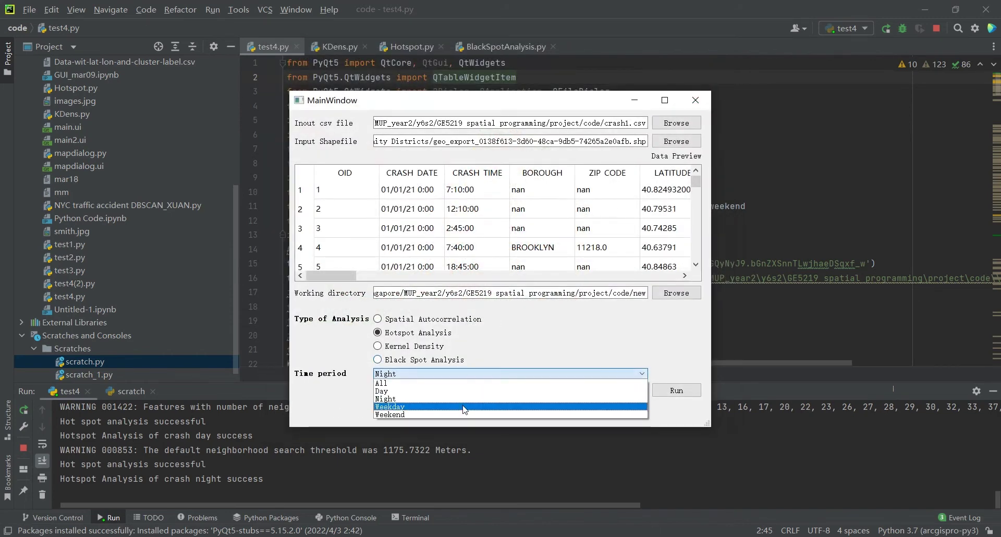
pyautogui.click(465, 407)
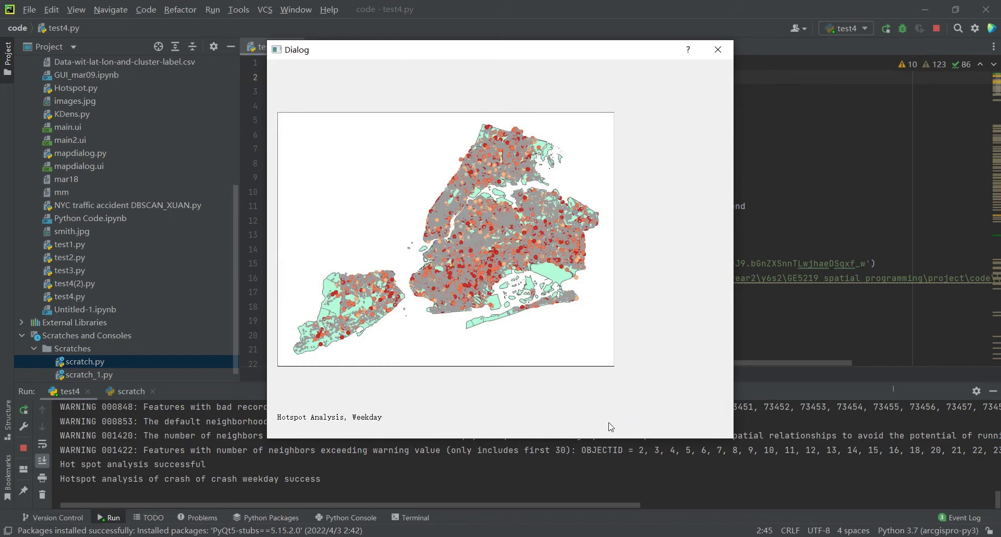
# - Set the time period to Weekend and run the hotspot analysis
pyautogui.click(715, 52)
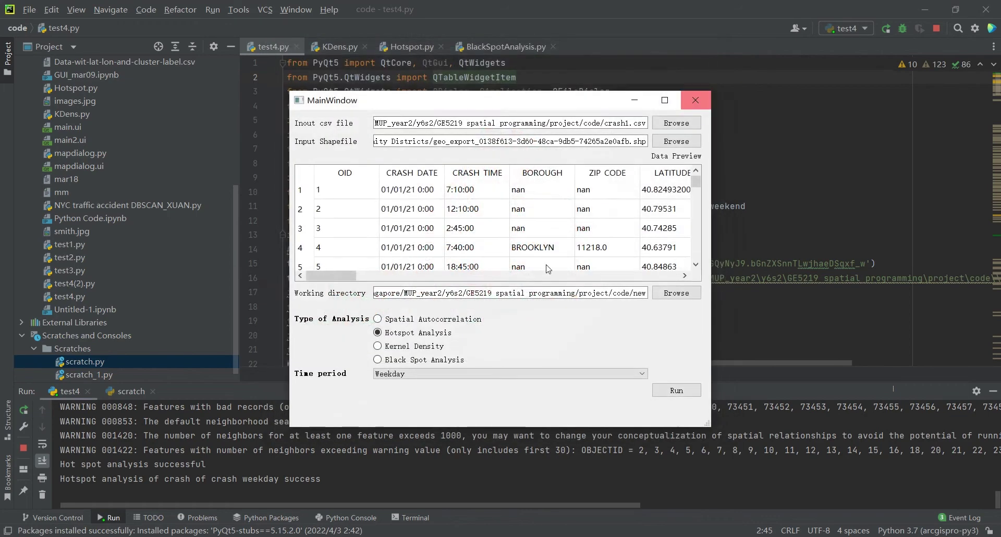
pyautogui.click(495, 373)
pyautogui.click(484, 415)
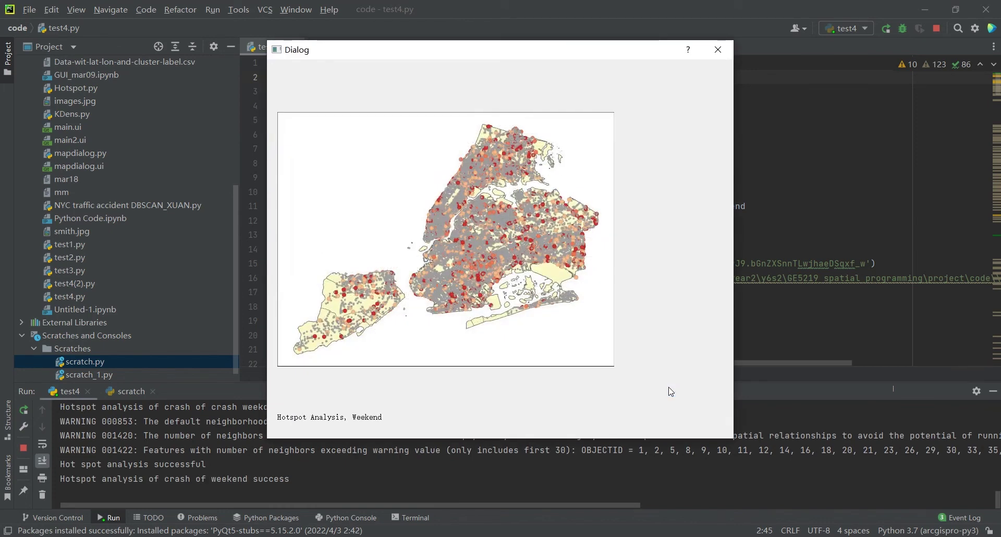
# - Switch the analysis to Kernel Density and run it for All crashes
pyautogui.click(718, 50)
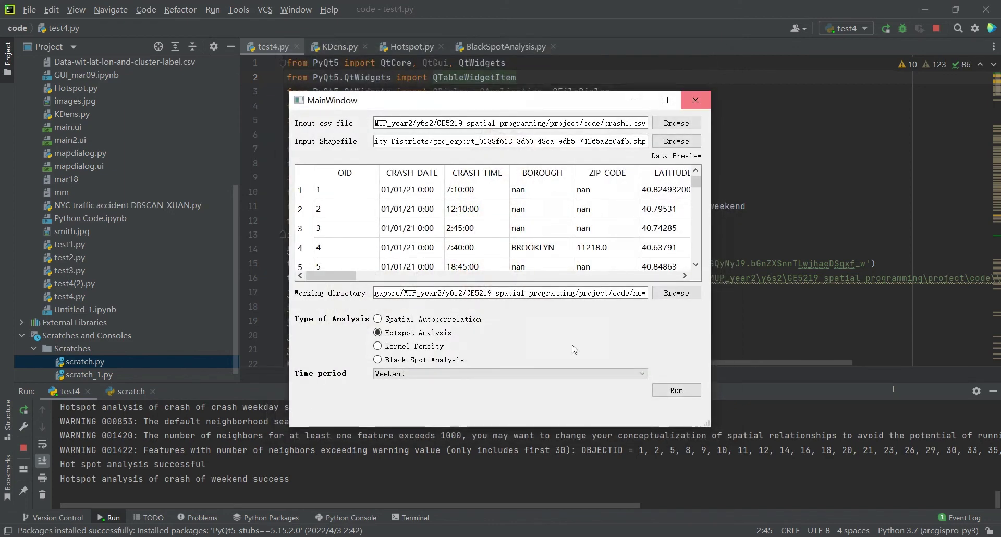
pyautogui.click(410, 346)
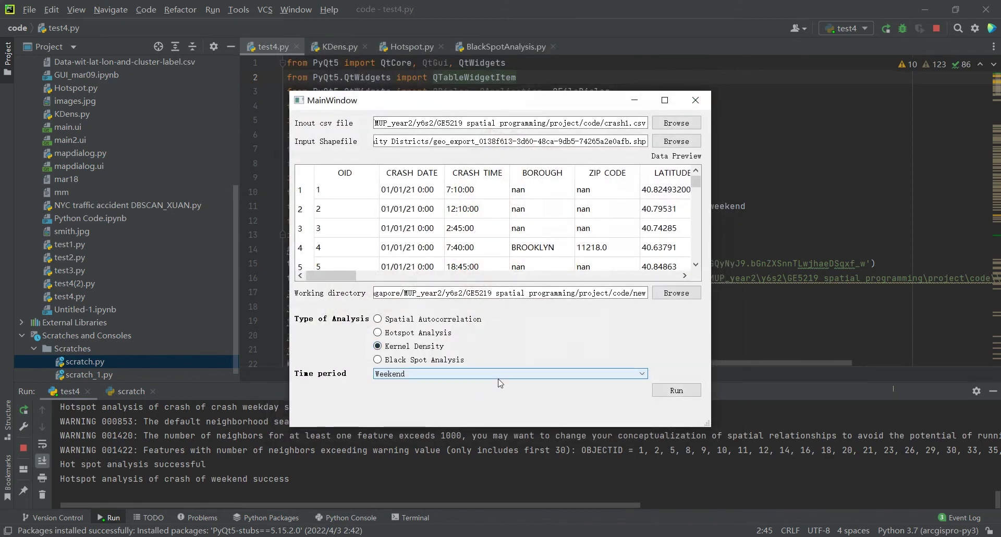
pyautogui.click(499, 376)
pyautogui.click(677, 392)
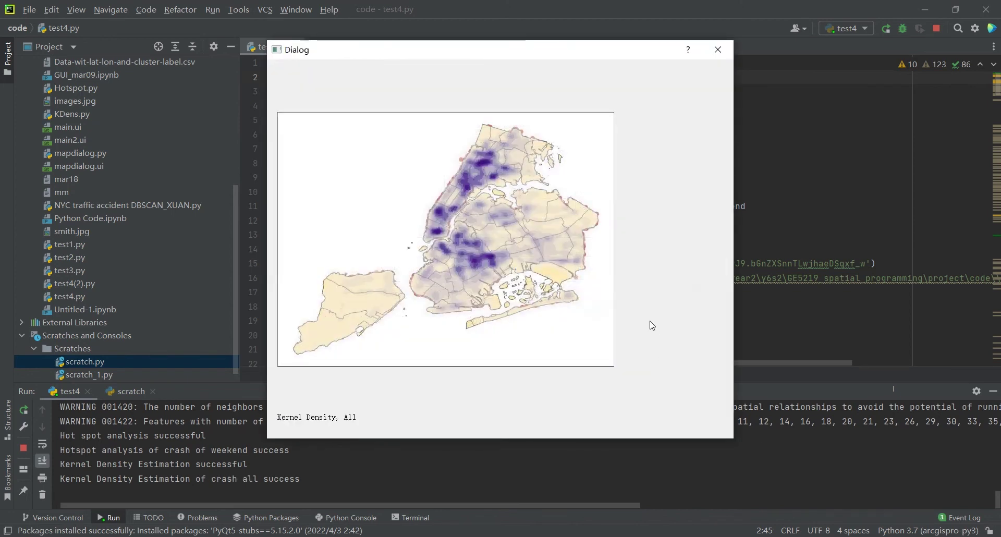
# - Close the All density map and run kernel density for the Day period
pyautogui.click(713, 52)
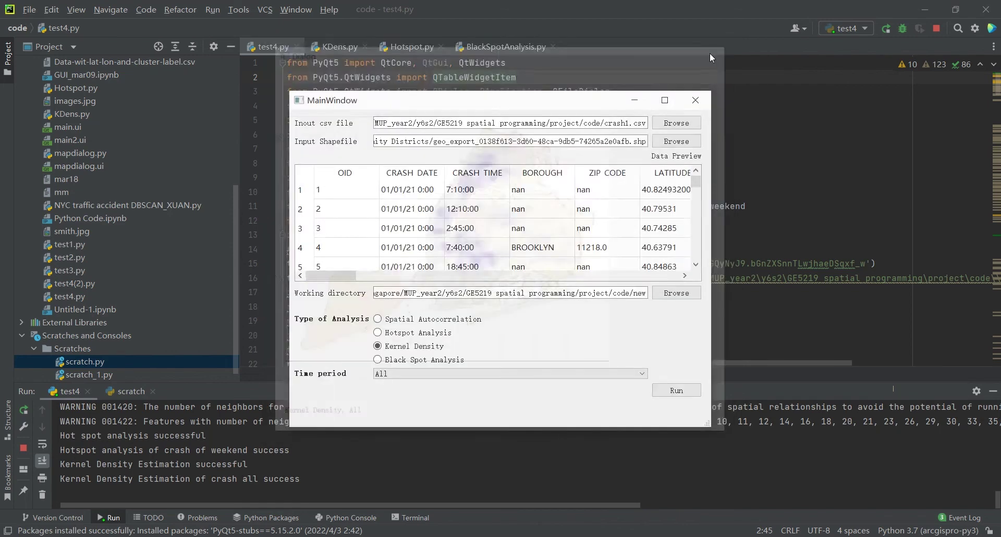
pyautogui.click(429, 372)
pyautogui.click(412, 381)
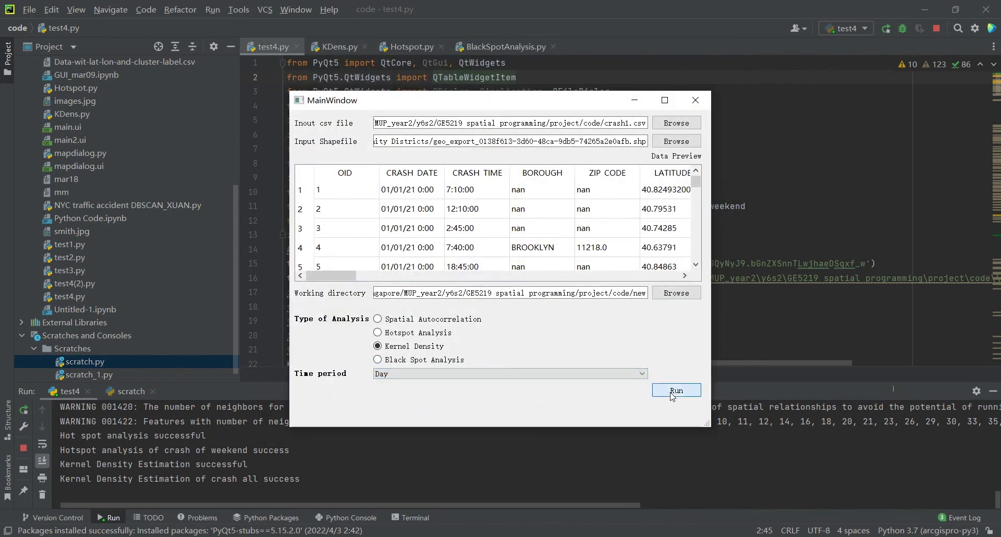
pyautogui.click(673, 394)
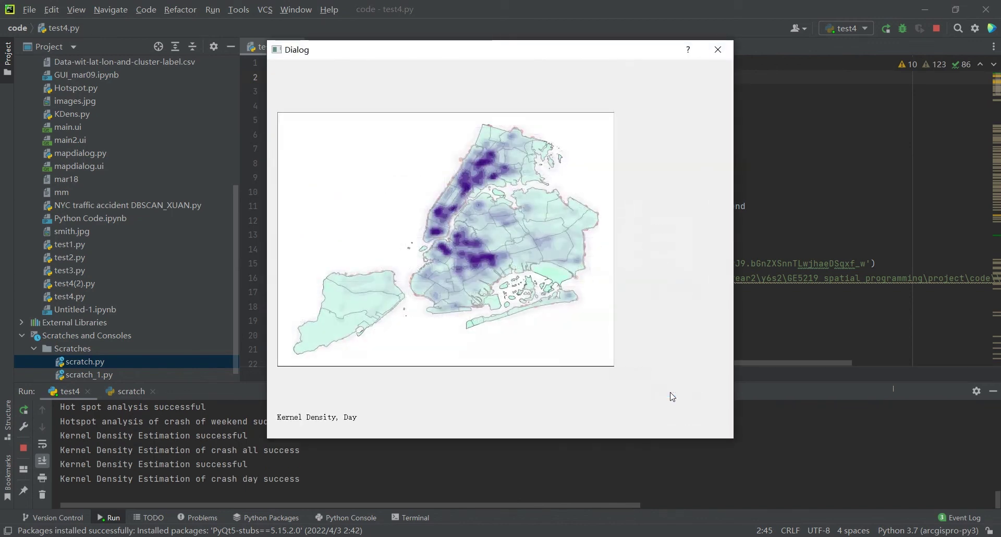
# - Close the Day density map and run kernel density for the Night period
pyautogui.click(717, 52)
pyautogui.click(548, 373)
pyautogui.click(545, 399)
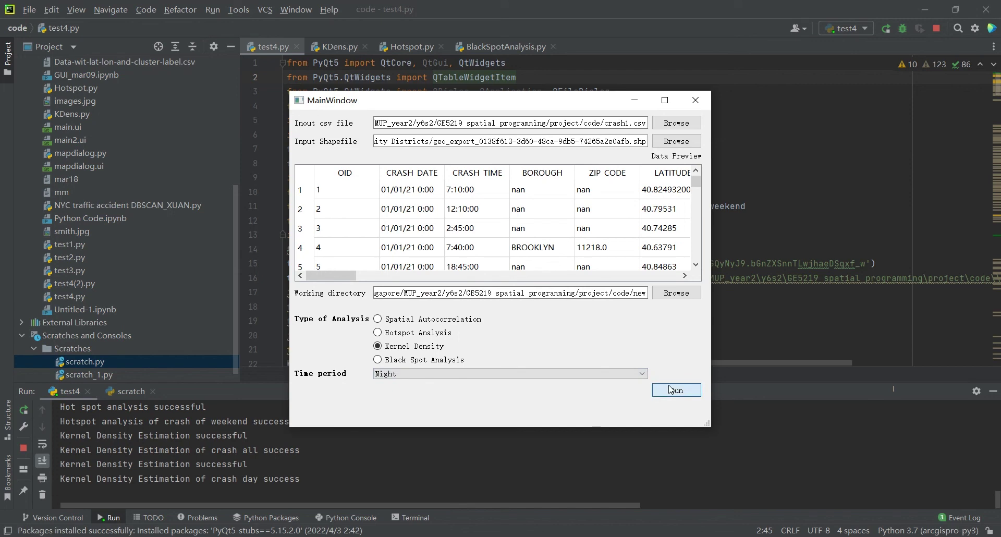
pyautogui.click(671, 389)
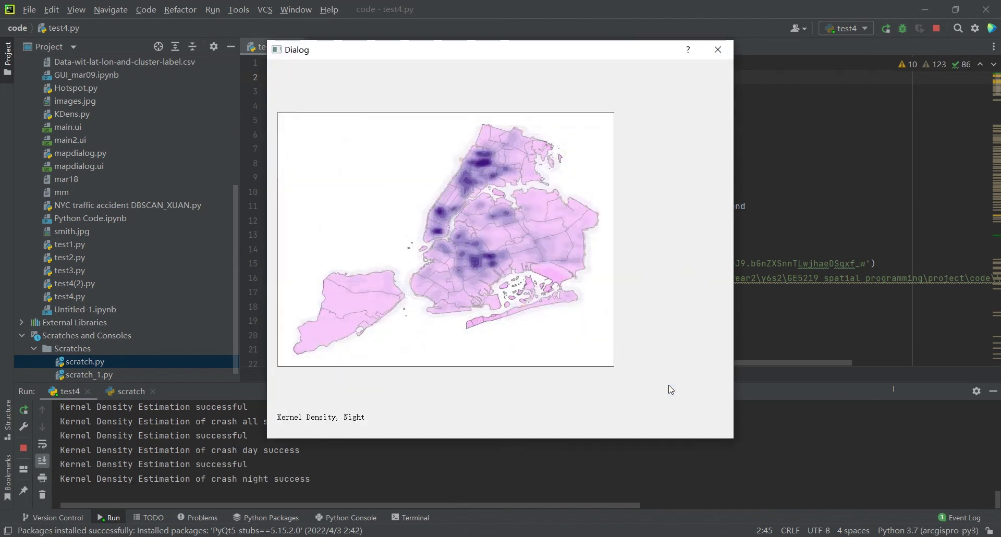
# - Close the Night density map and run kernel density for the Weekday period
pyautogui.click(718, 50)
pyautogui.click(438, 372)
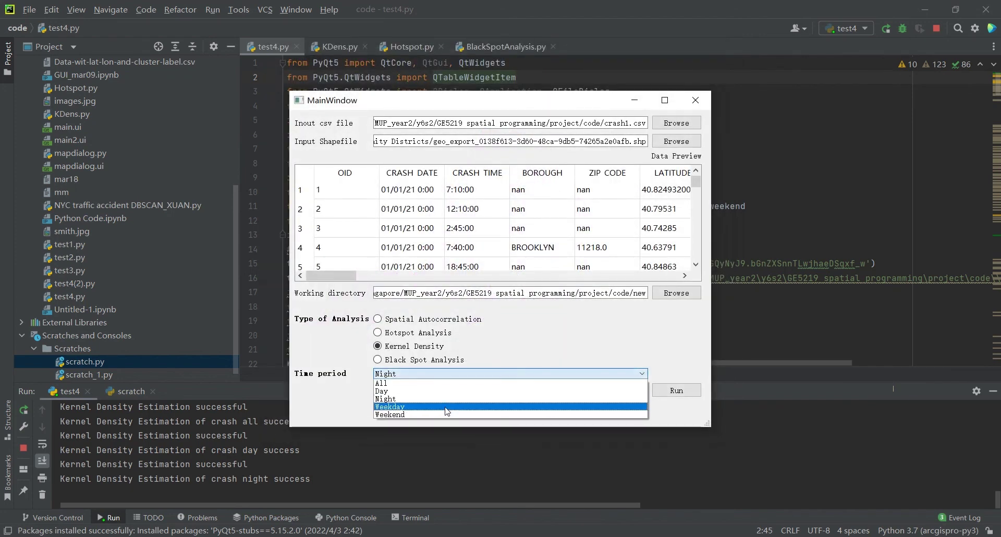
pyautogui.click(516, 414)
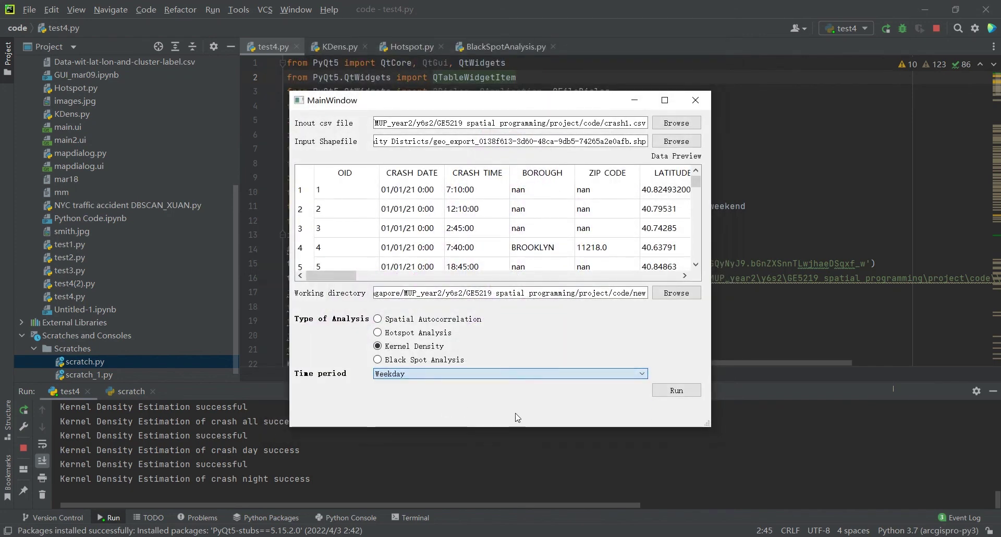
pyautogui.click(680, 391)
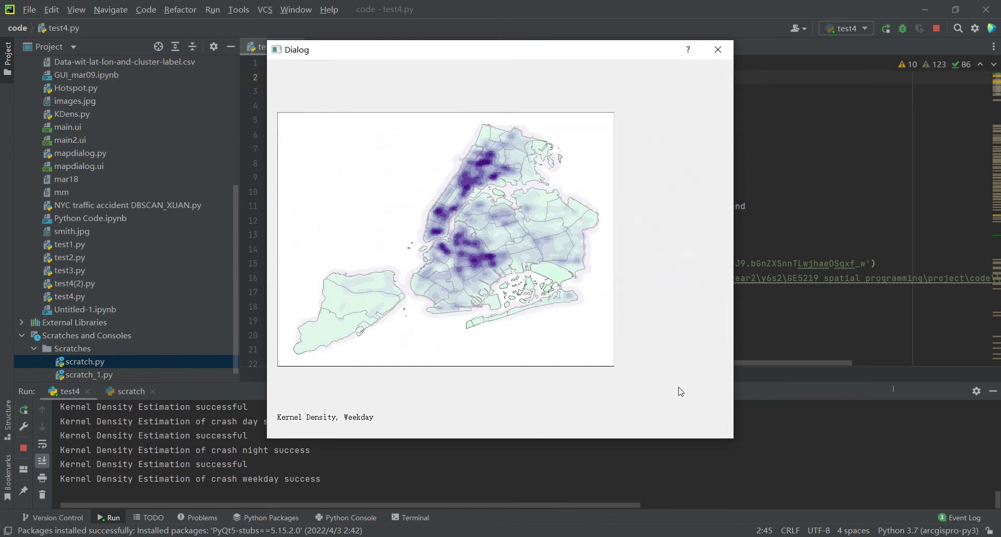
# - Close the Weekday density map, set the period to Weekend, then close the Weekend density map
pyautogui.click(718, 50)
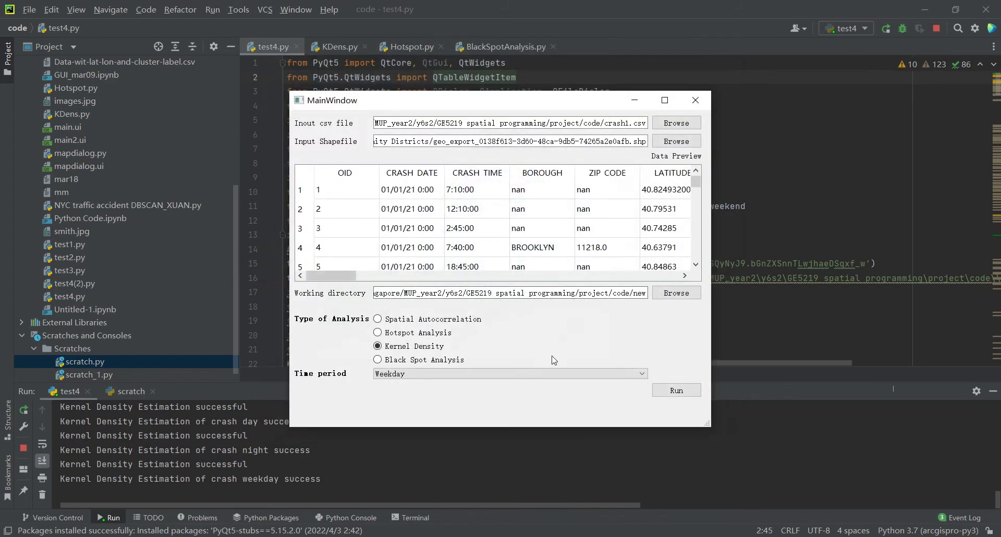
pyautogui.click(485, 373)
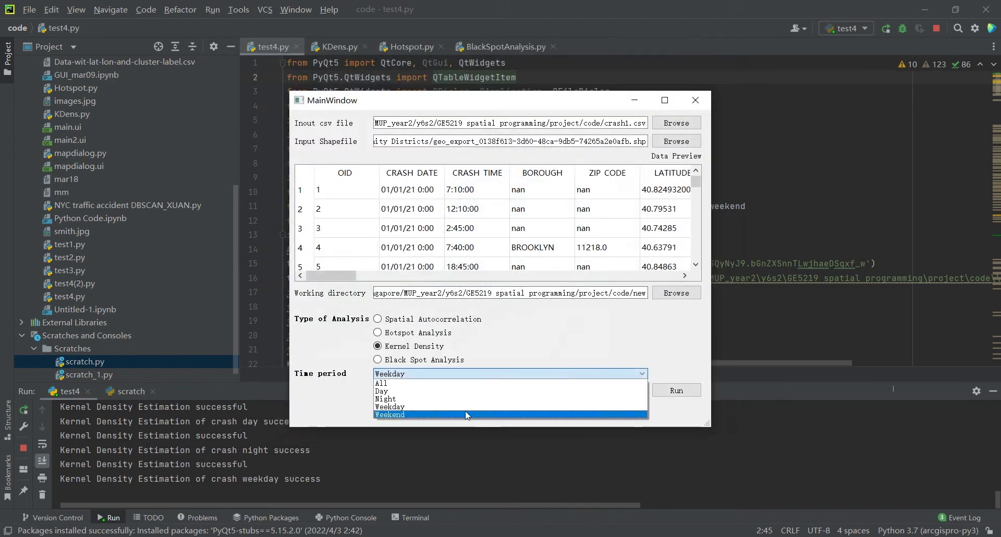
pyautogui.click(467, 415)
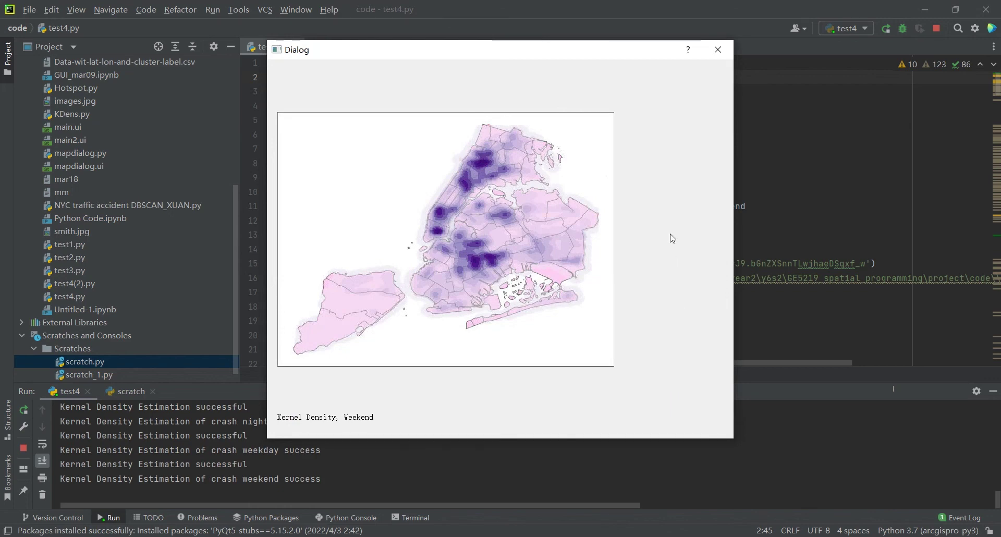
pyautogui.click(718, 50)
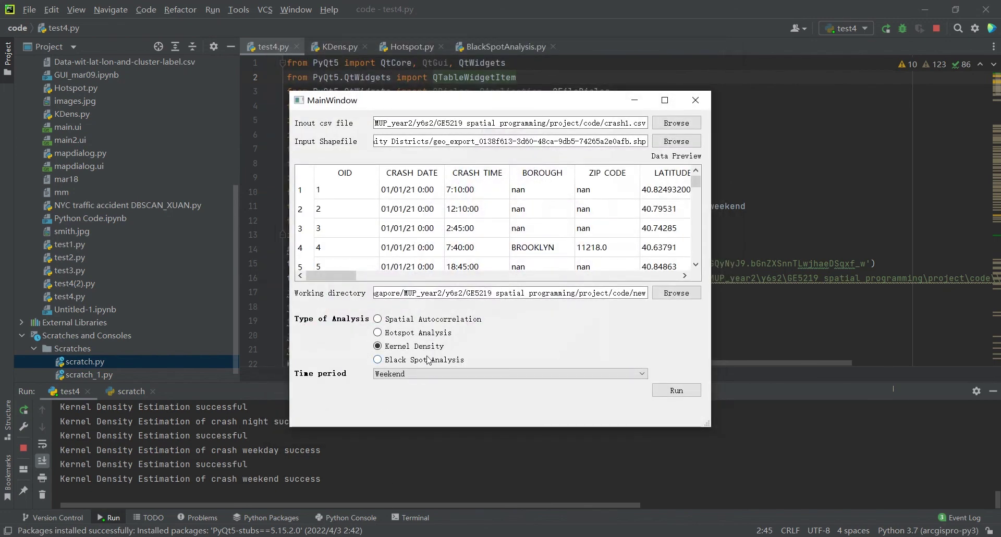
# - Run Black Spot Analysis for DBSCAN crash clusters and view the saved images folder
pyautogui.click(425, 359)
pyautogui.click(666, 392)
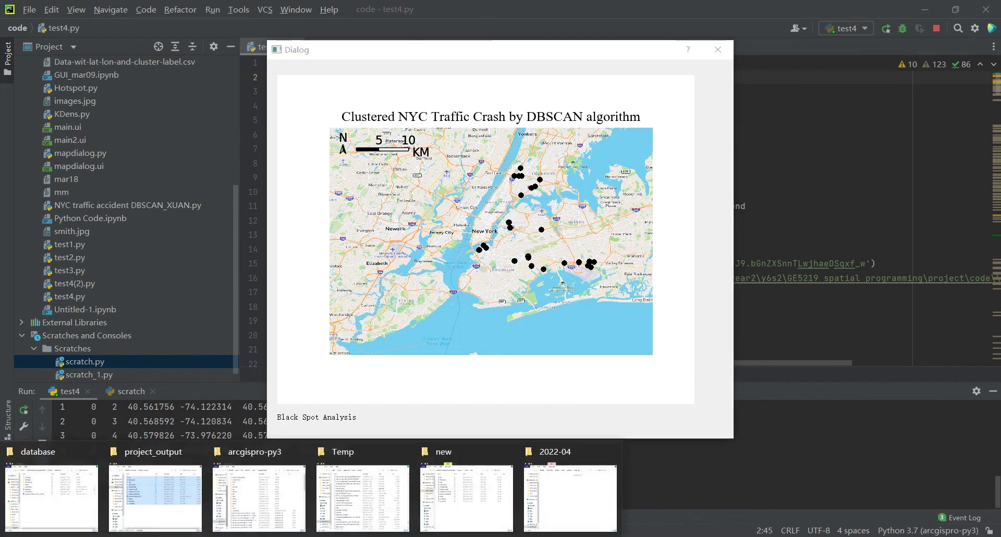
pyautogui.click(451, 505)
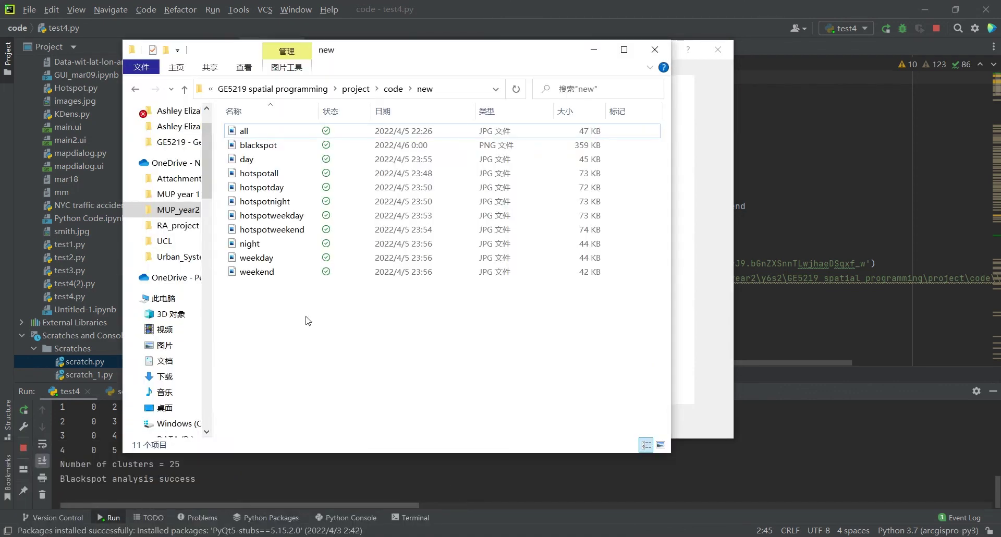